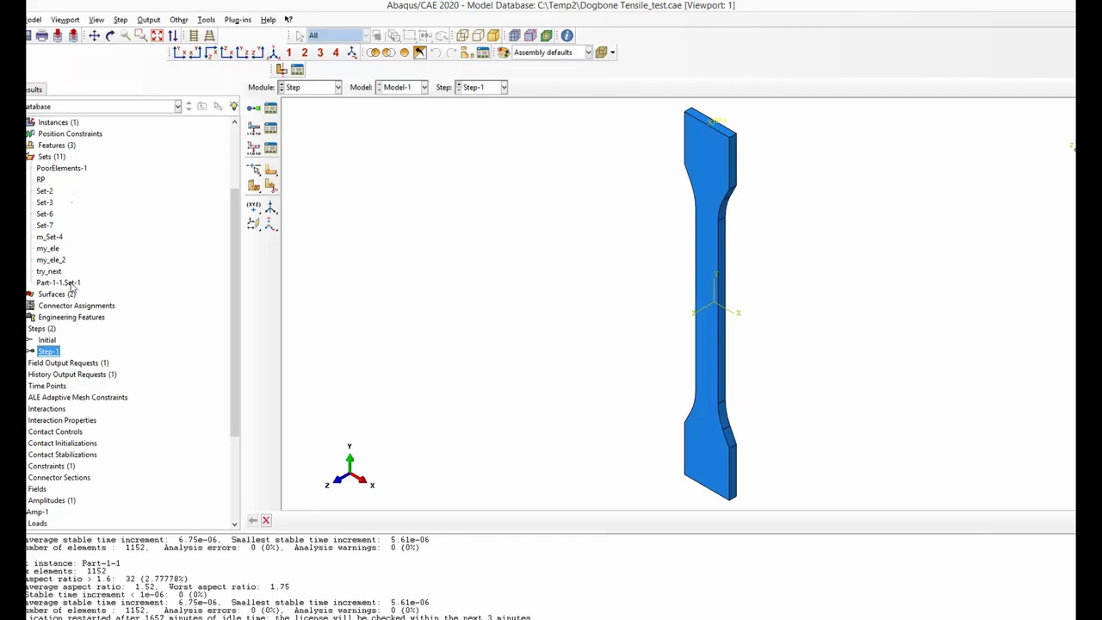
- In Step-1's mass scaling settings, choose 'Use scaling definitions below' and start a new definition
double_click(49, 355)
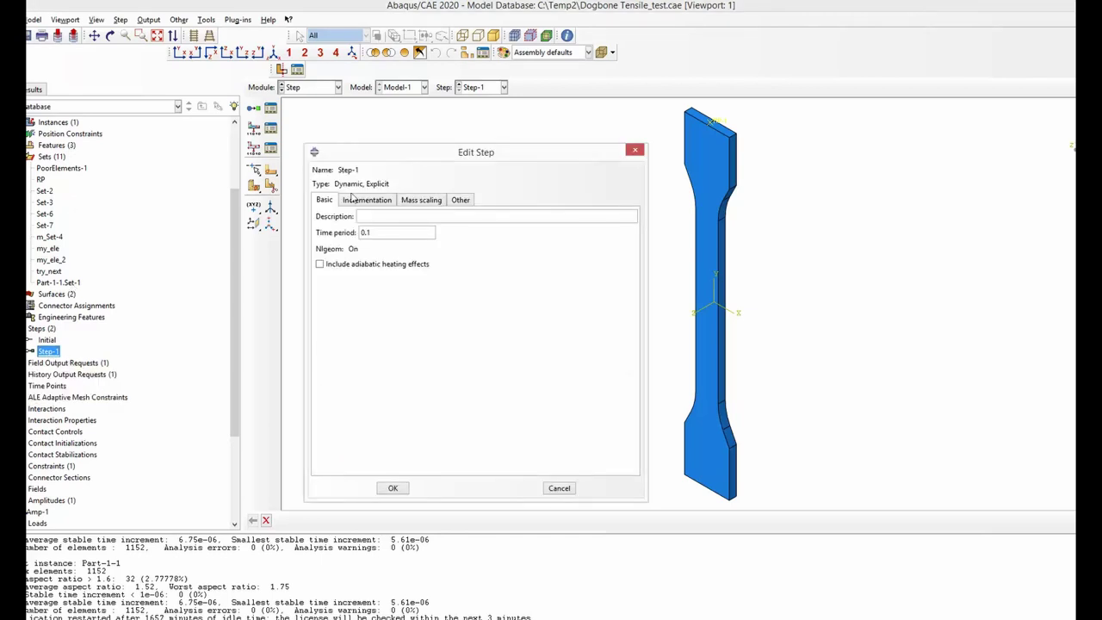
left_click(422, 204)
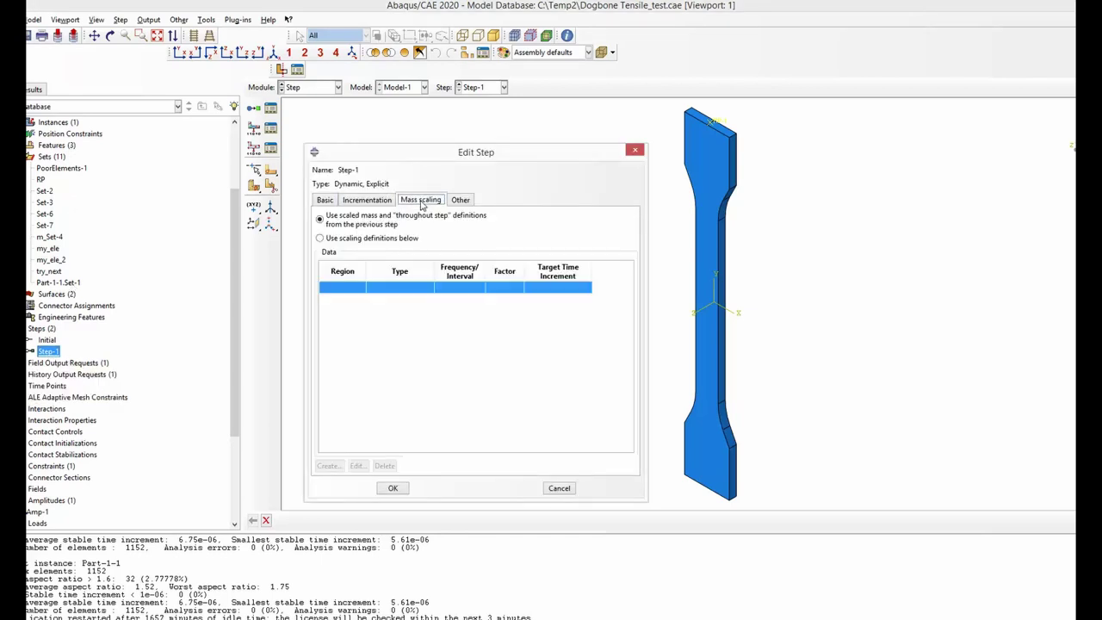
left_click(321, 240)
left_click(328, 466)
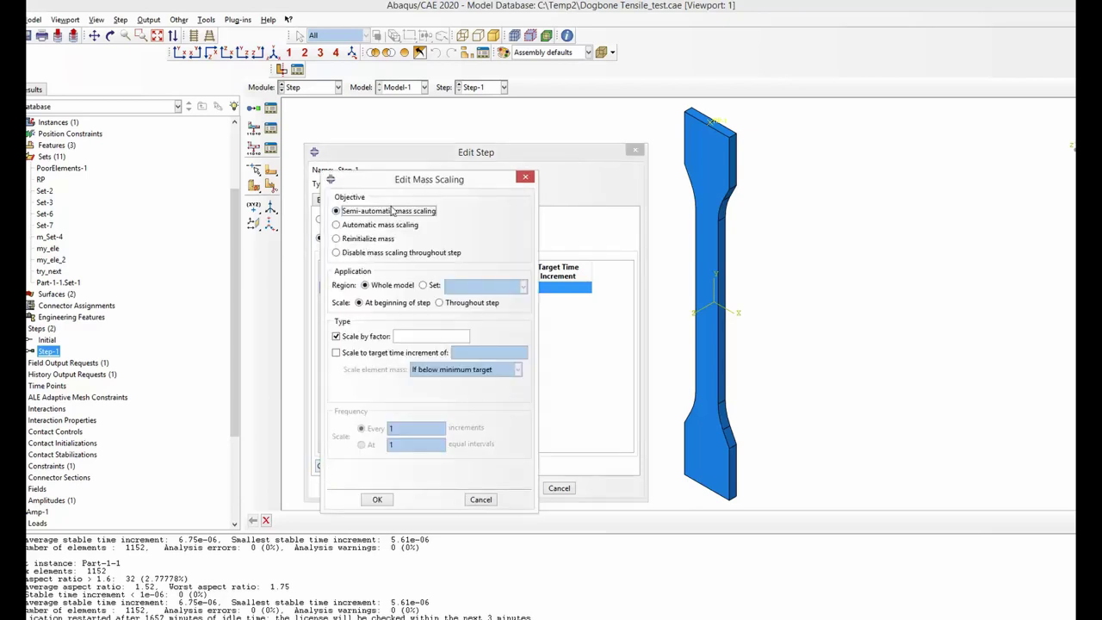
left_click_drag(421, 151, 491, 172)
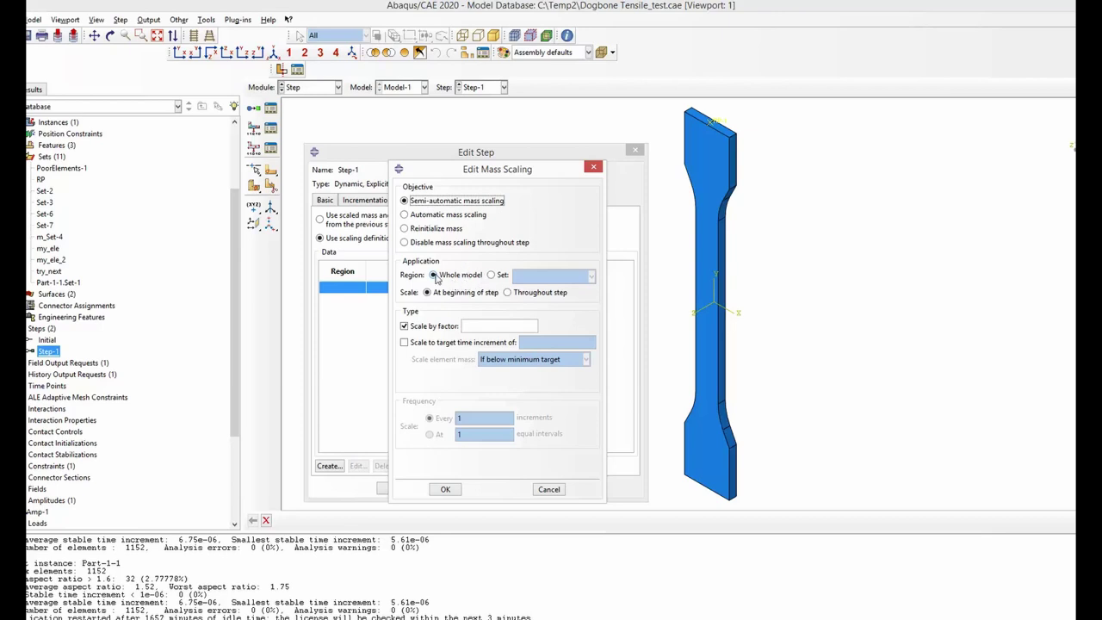
- Enter a scale factor of 100, try a target time increment, then clear it and keep factor scaling
left_click(475, 325)
type("100")
left_click(404, 342)
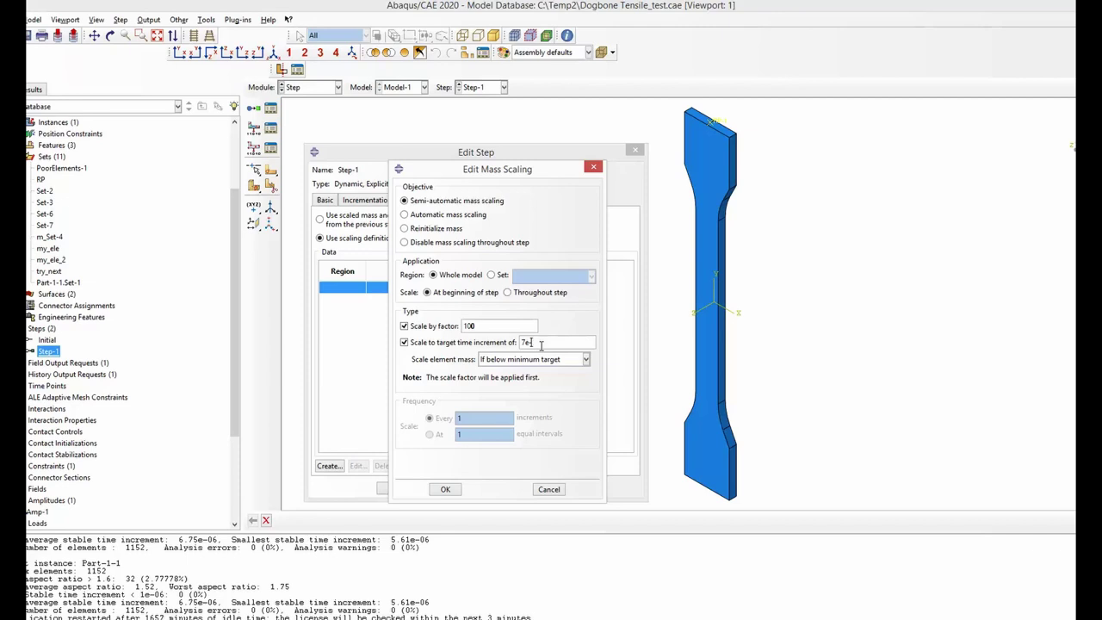
left_click(404, 327)
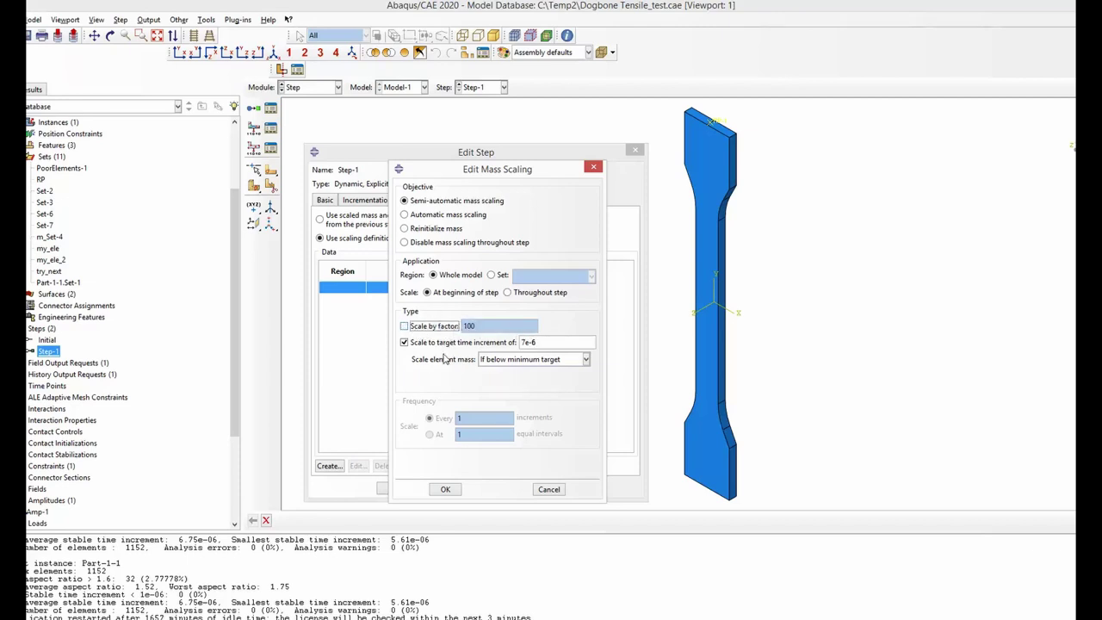
left_click(536, 342)
left_click(542, 342)
key("BackSpace")
left_click(404, 326)
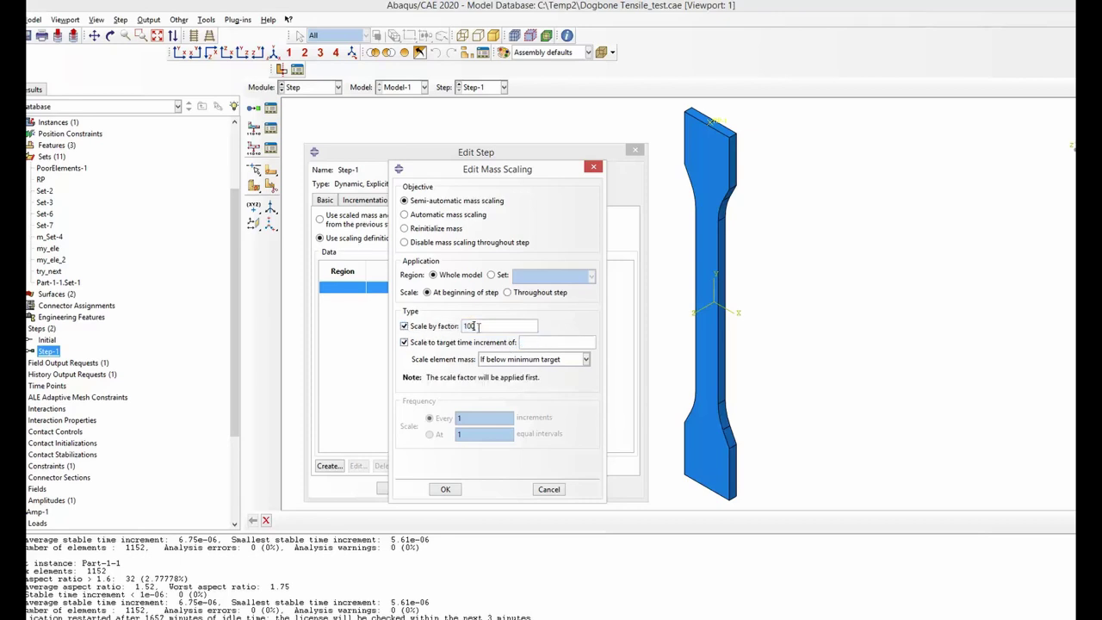
left_click_drag(482, 325, 454, 326)
- Turn off target time increment scaling and set the mass scaling region to Set
left_click(405, 342)
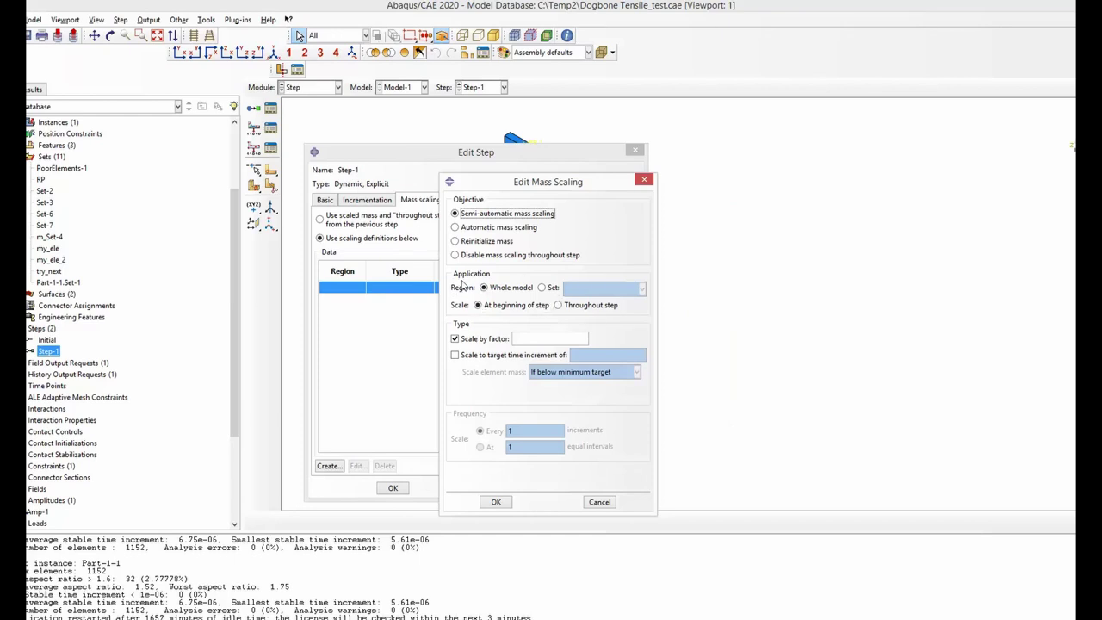
left_click(541, 289)
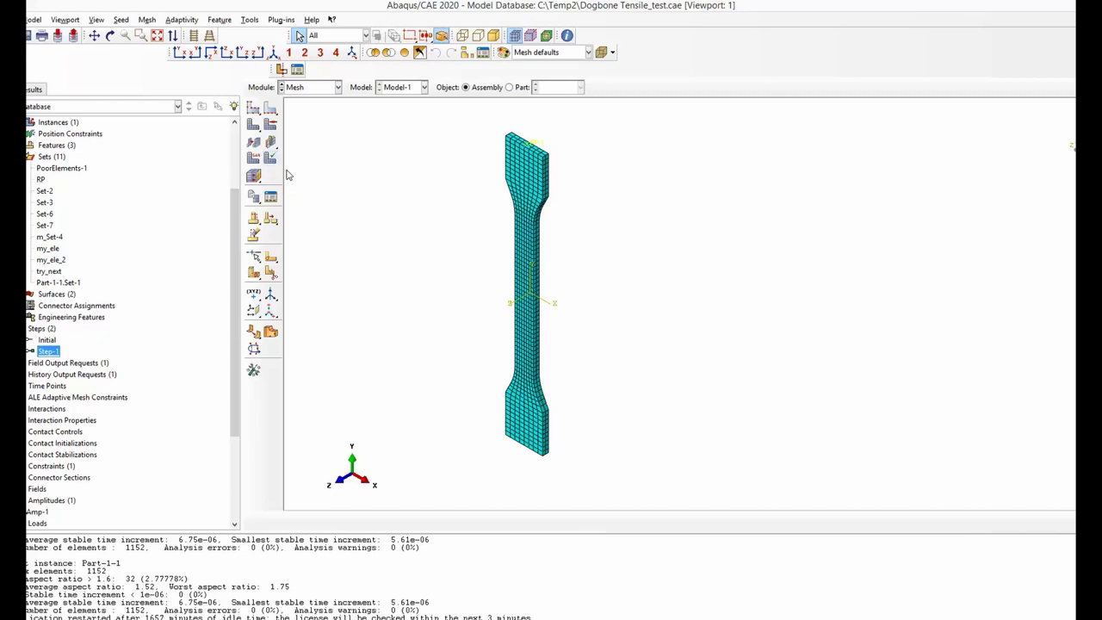
- Run Verify Mesh on the whole dogbone instance
left_click(149, 21)
left_click(158, 197)
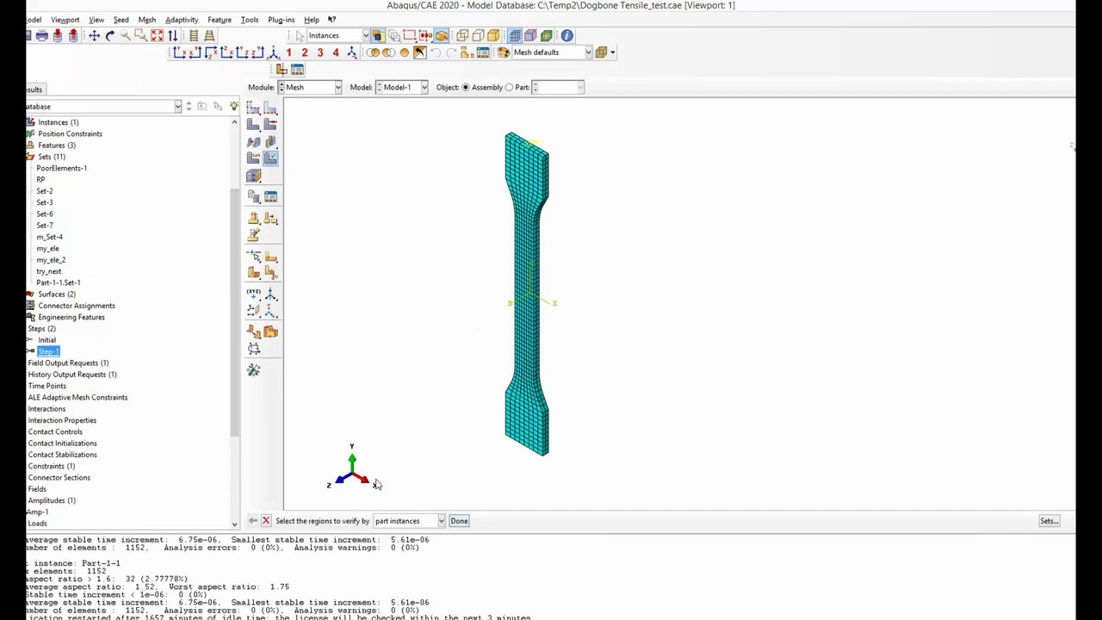
left_click_drag(436, 115, 623, 501)
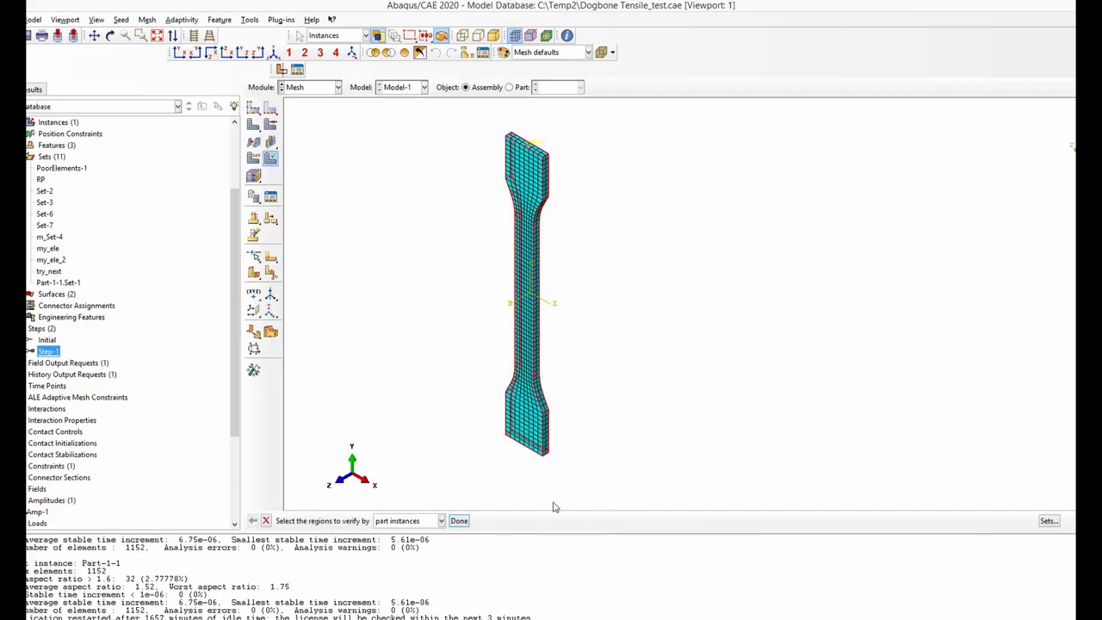
left_click(459, 522)
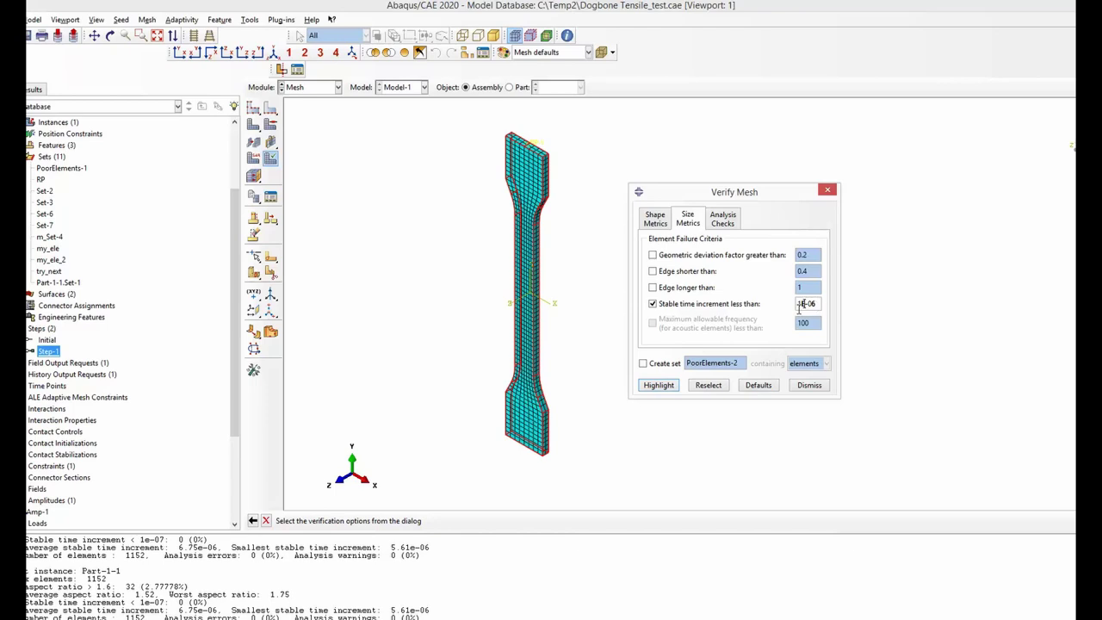
- Highlight elements with stable time increment below 1E-06 and enable saving them as a set
left_click(661, 387)
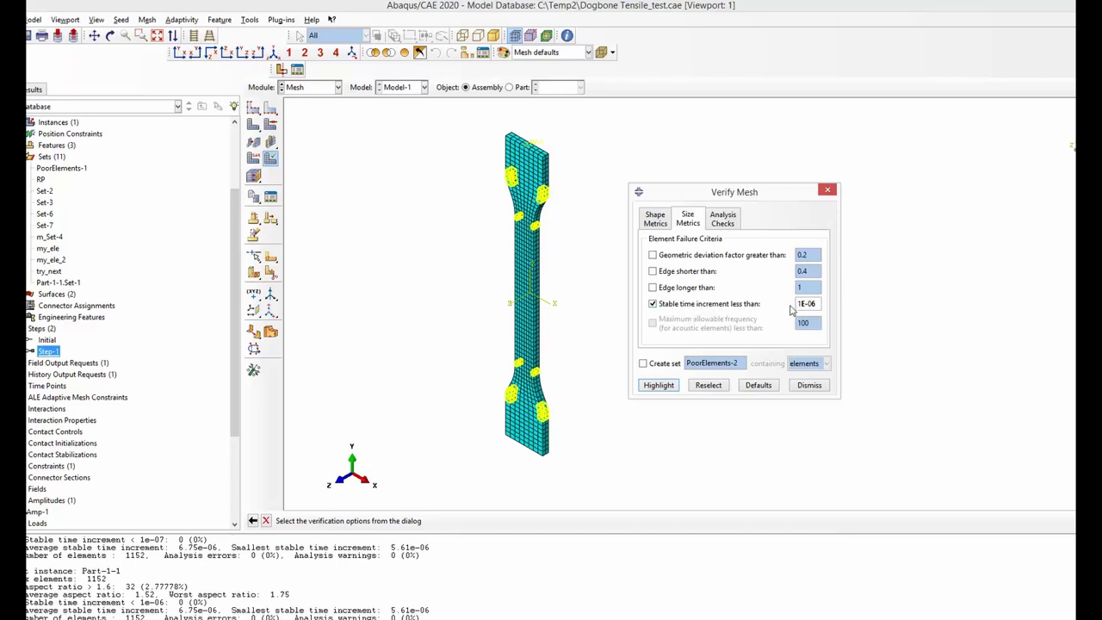
left_click_drag(815, 305, 795, 304)
left_click(806, 305)
left_click_drag(818, 303, 791, 303)
left_click(813, 303)
left_click(667, 390)
left_click(643, 364)
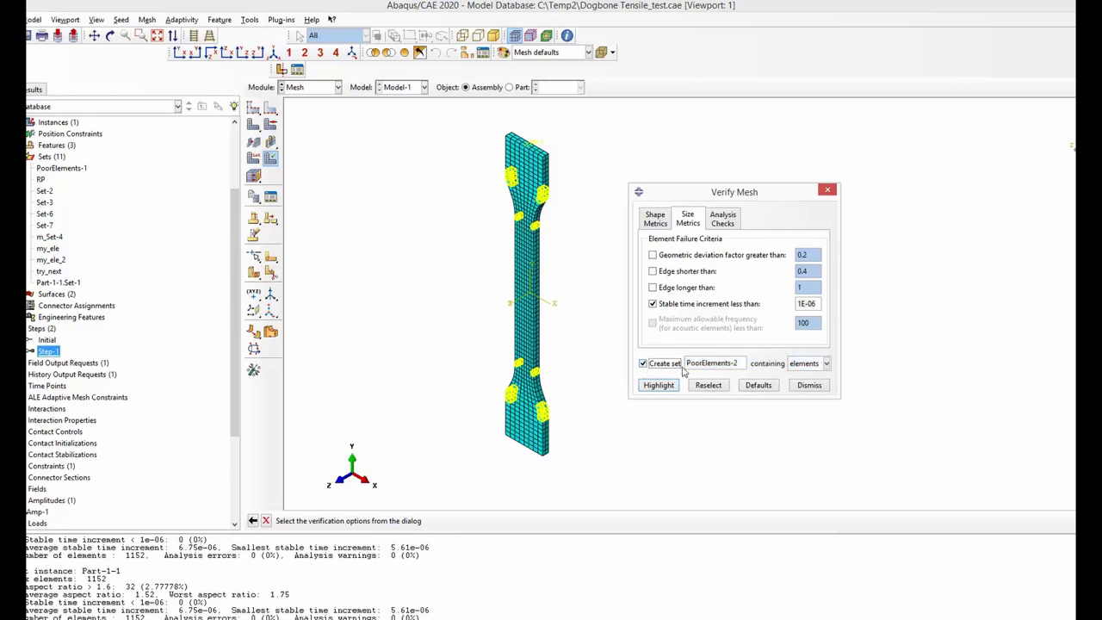
double_click(734, 363)
- Create PoorElements_set, assign it as the mass scaling region, and enable target time increment scaling
left_click(660, 387)
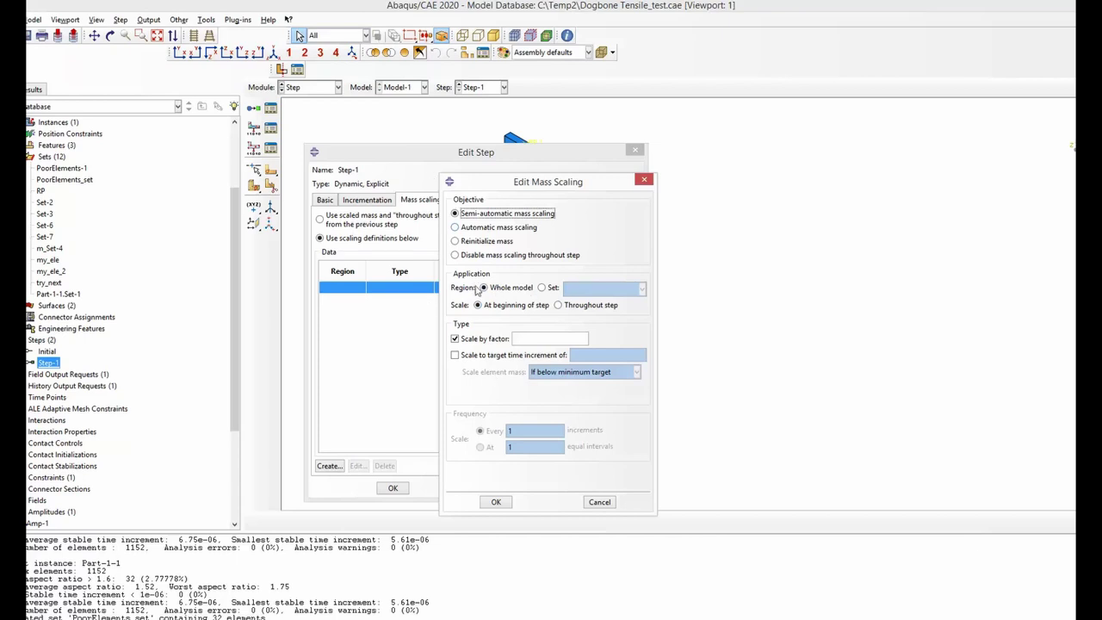
left_click(543, 287)
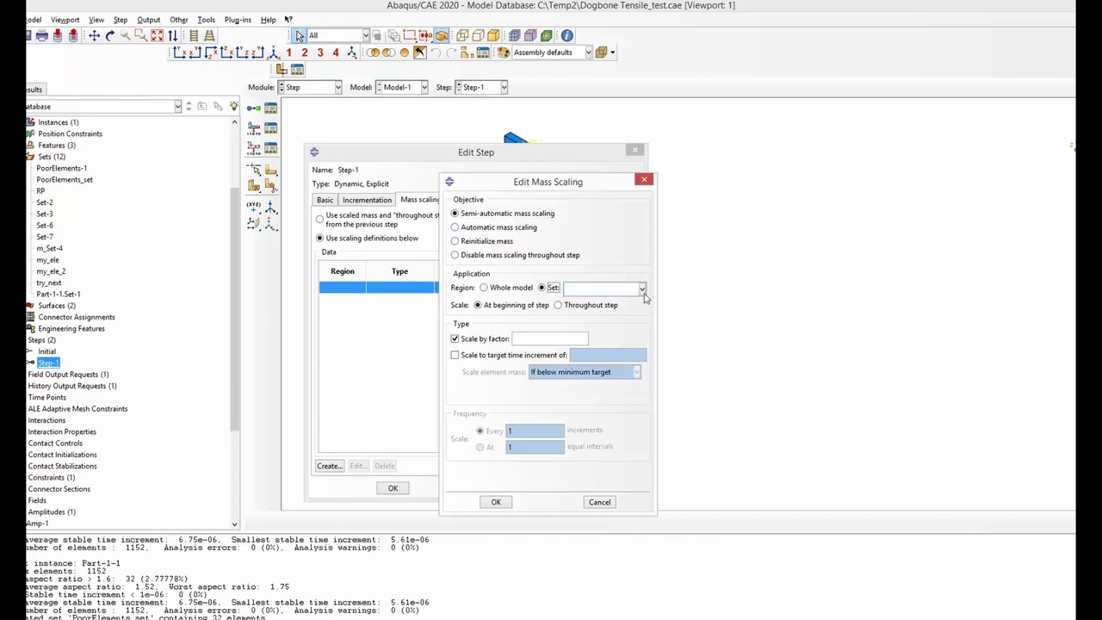
left_click(594, 289)
left_click(609, 320)
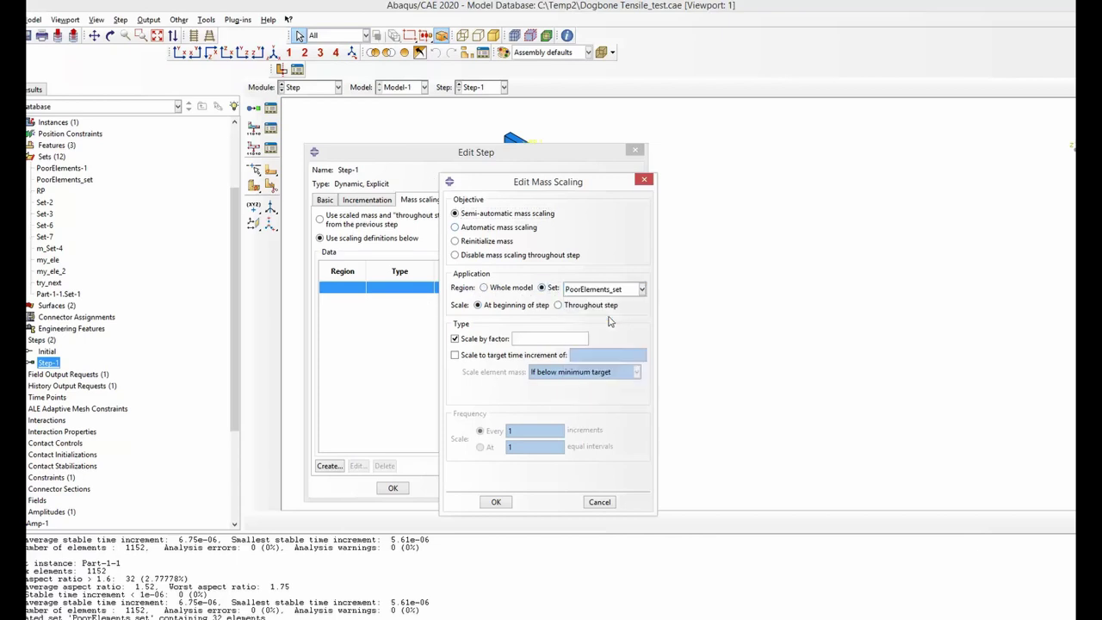
left_click(461, 355)
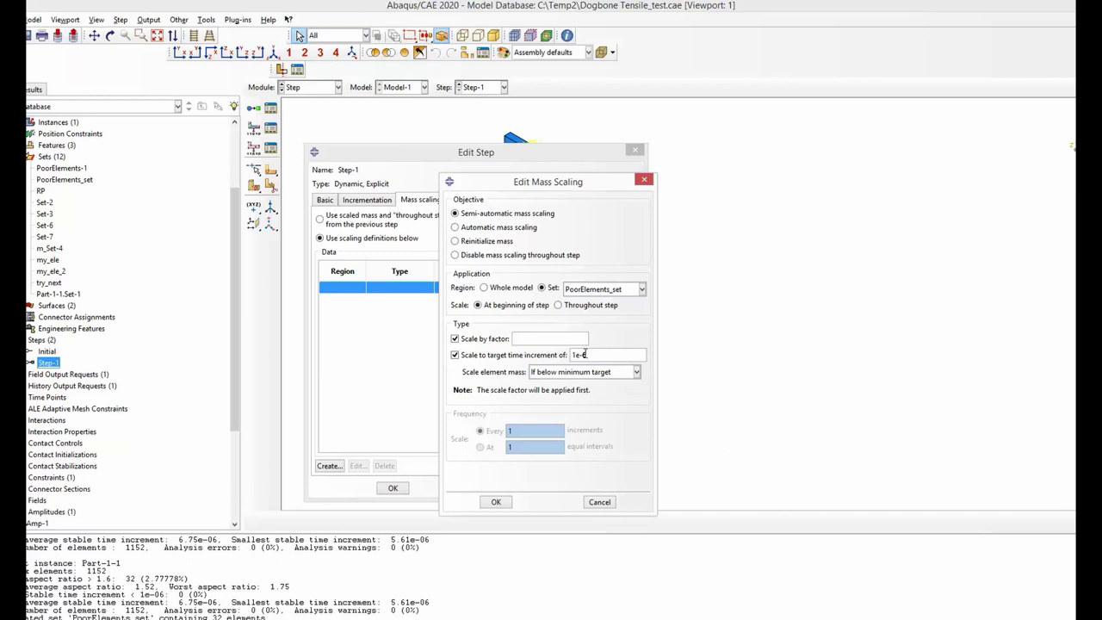
- Enter a 1e-5 target increment, then switch to plain scaling with a factor of 2
type("1e-5")
left_click_drag(585, 354, 557, 350)
left_click(455, 354)
left_click(538, 340)
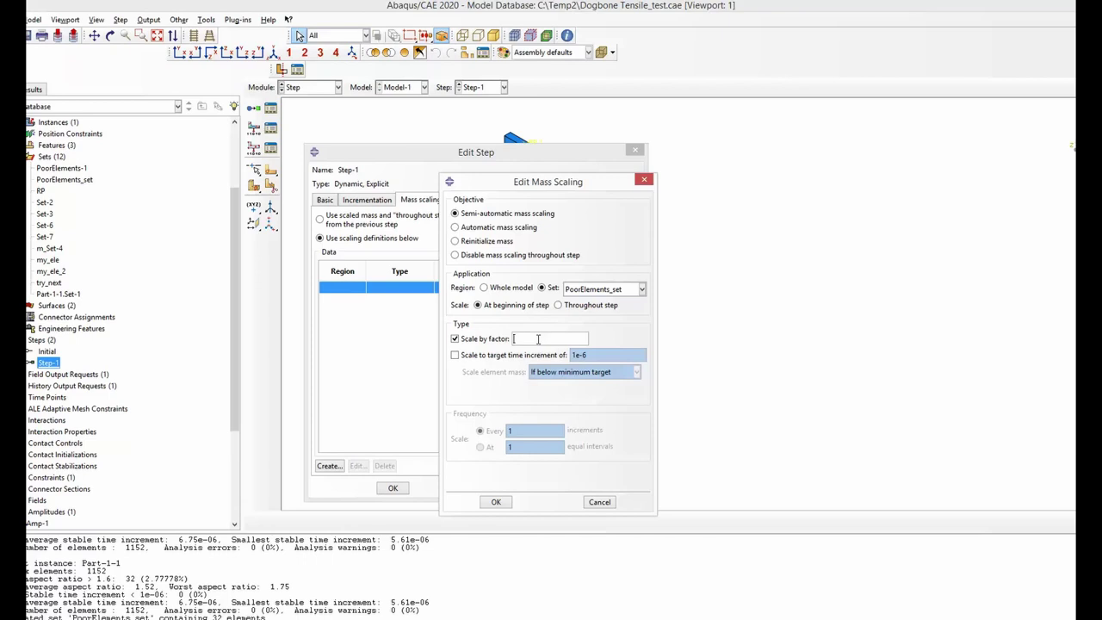
type("2")
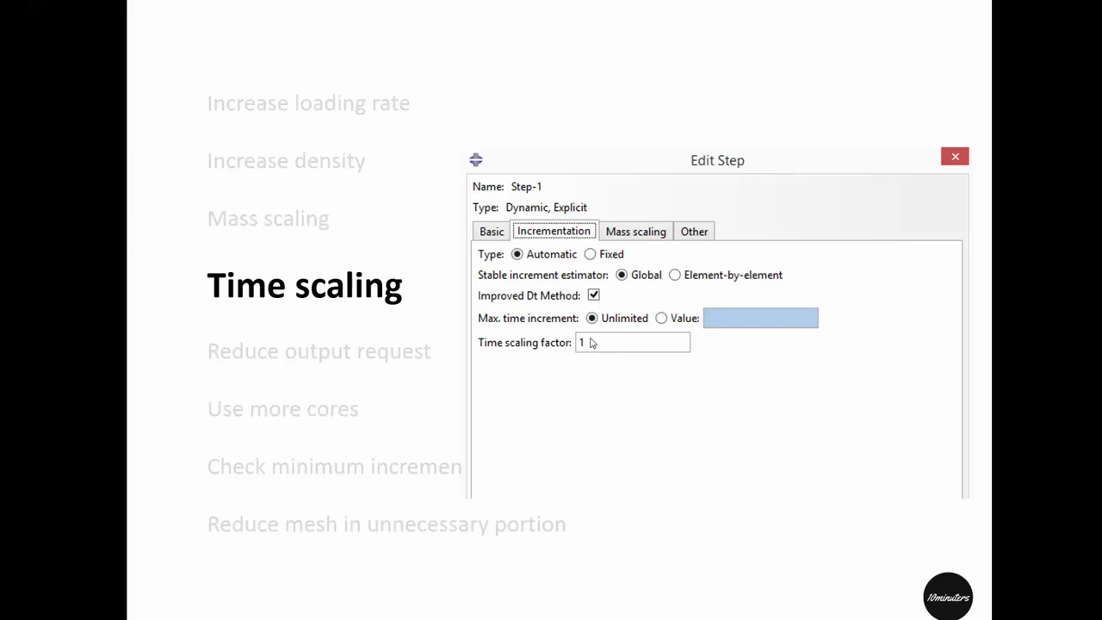
- Advance the presentation to the Mass scaling slide
key("Right")
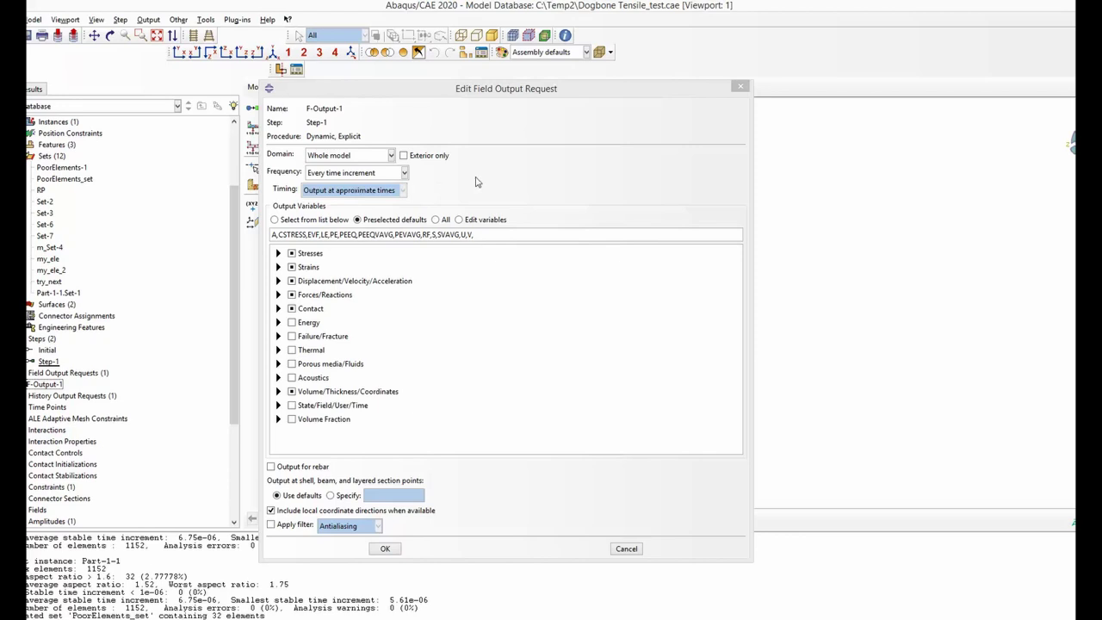
- Set F-Output-1 to write at 100 evenly spaced time intervals and exclude Contact variables
left_click(405, 173)
left_click(405, 173)
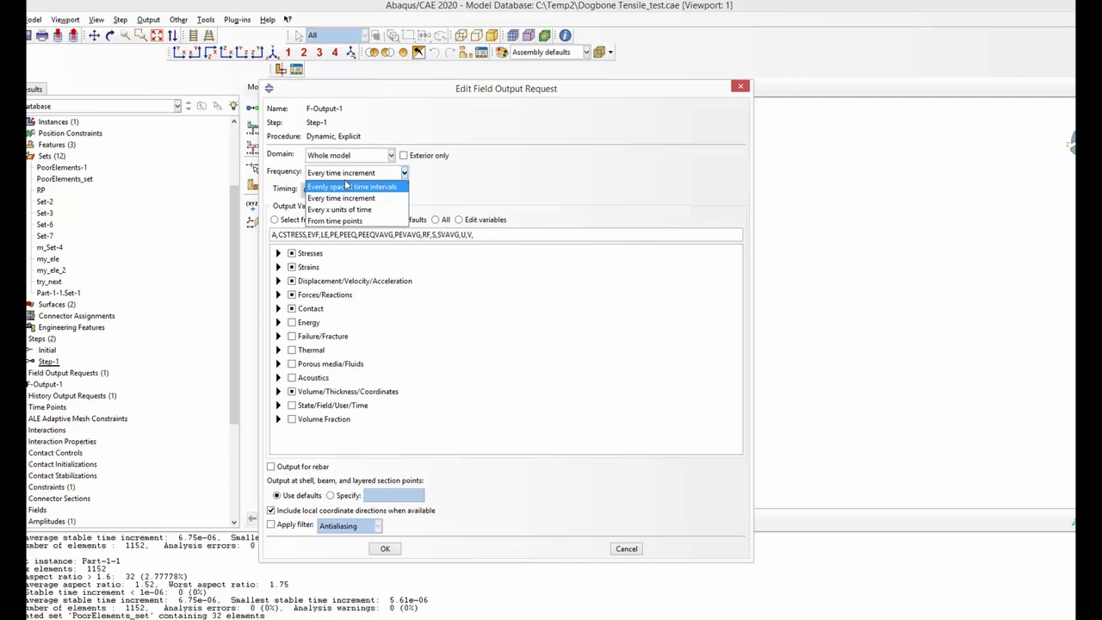
left_click(379, 186)
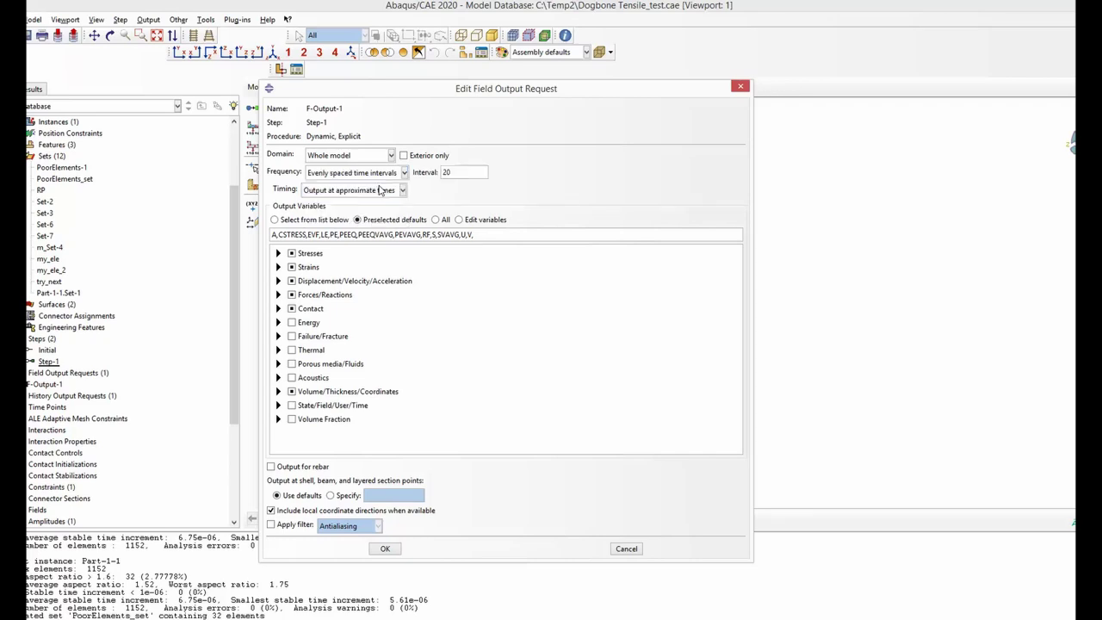
double_click(445, 172)
left_click_drag(493, 234, 259, 232)
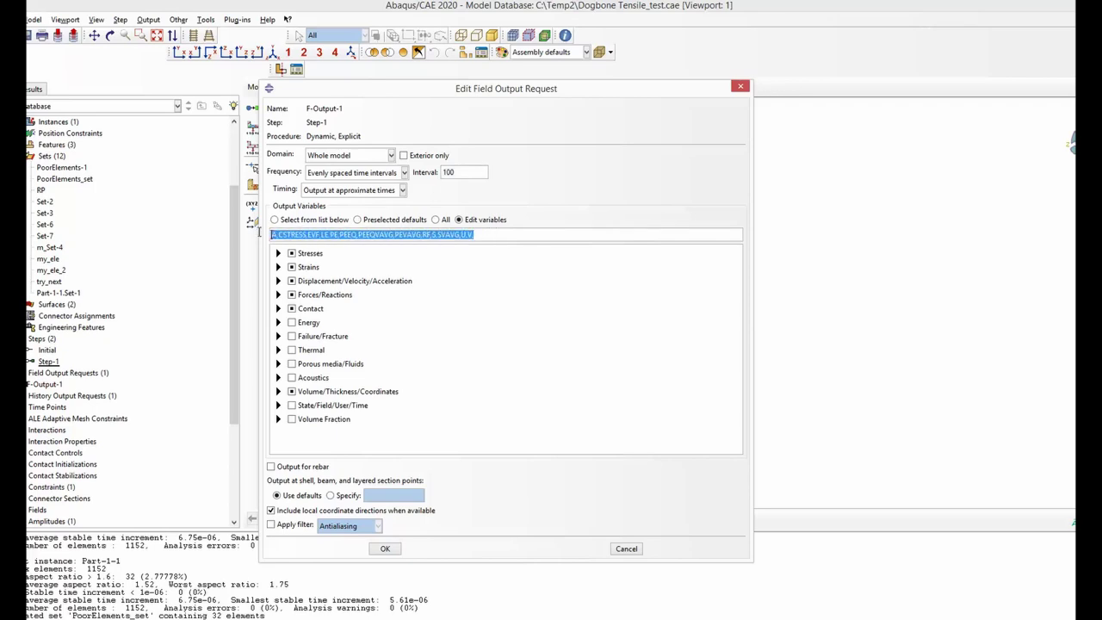
left_click(510, 237)
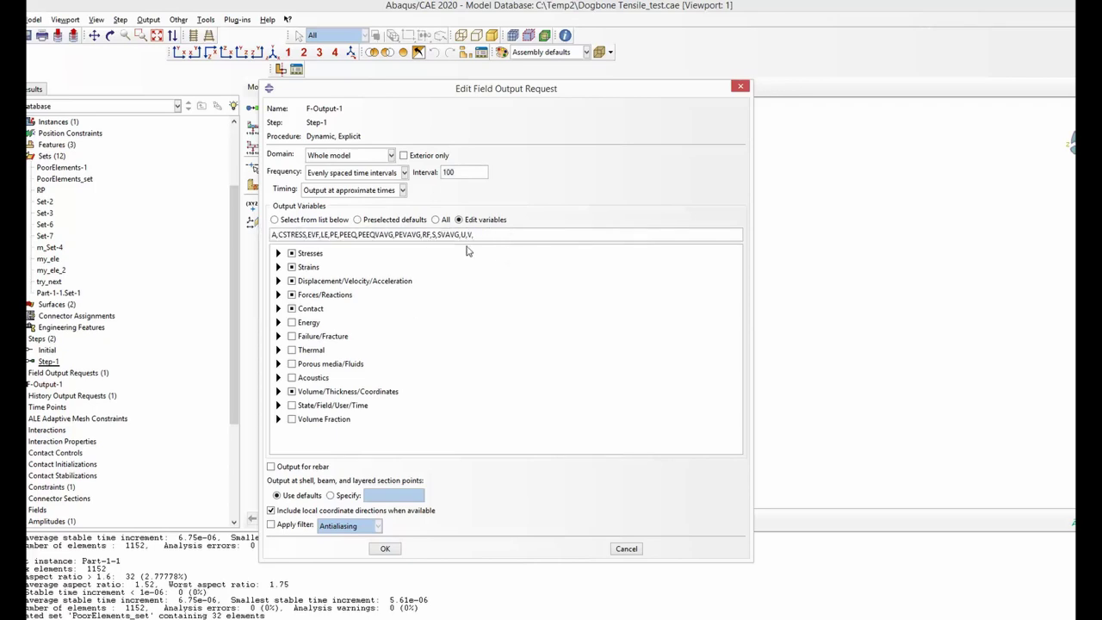
left_click(292, 310)
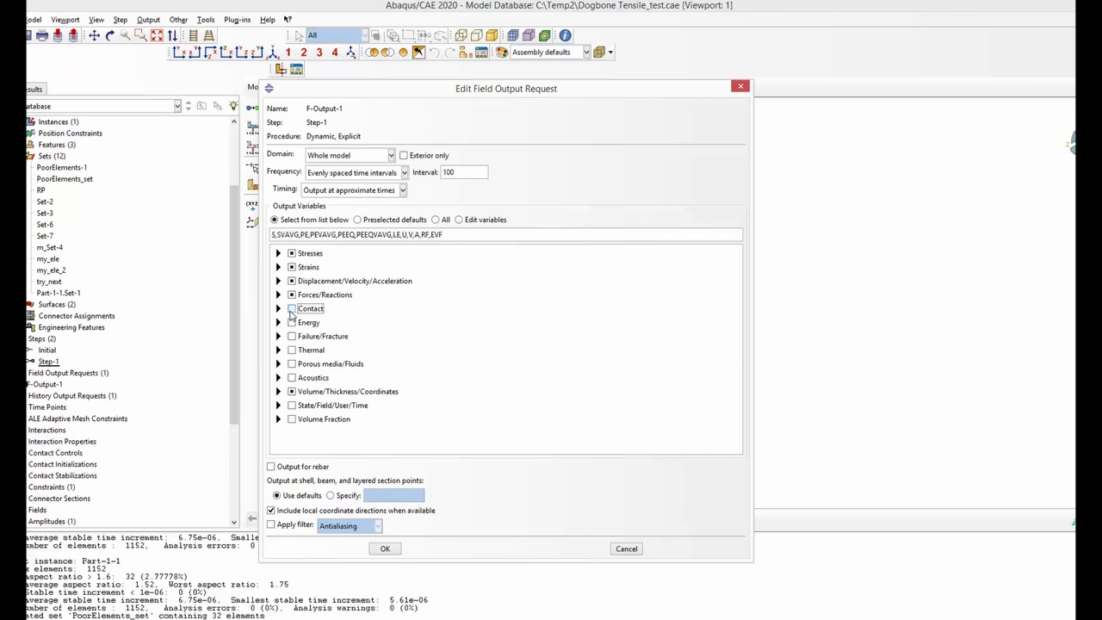